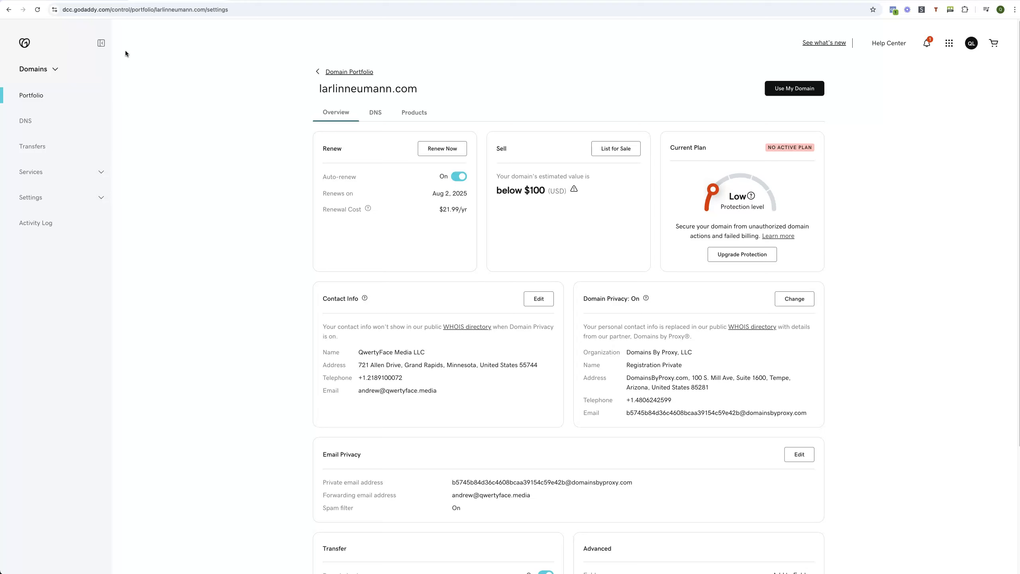
- Open the DNS nameserver settings of the domain larlinneumann.com
{"action": "left_click", "coordinate": [375, 112]}
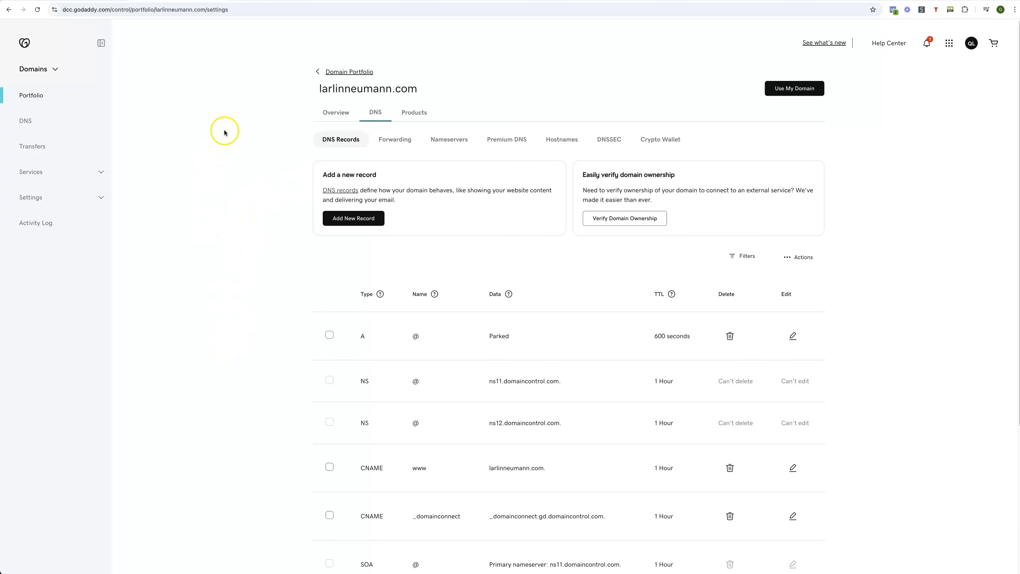
{"action": "left_click", "coordinate": [451, 138]}
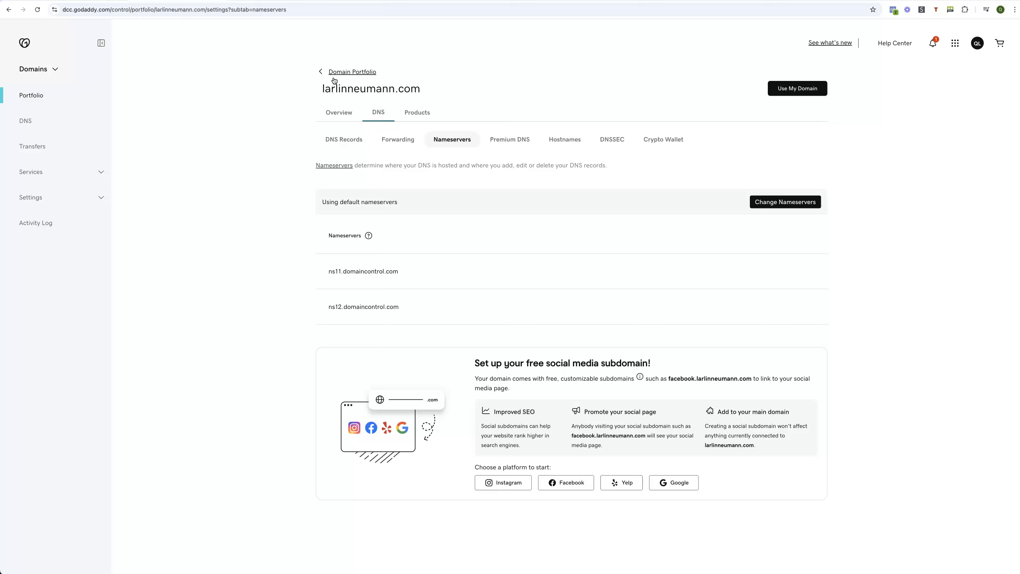
- Switch to the Cloudflare dashboard and open the account's list of domains
{"action": "left_click", "coordinate": [320, 55]}
{"action": "key", "text": "ctrl+shift+Tab"}
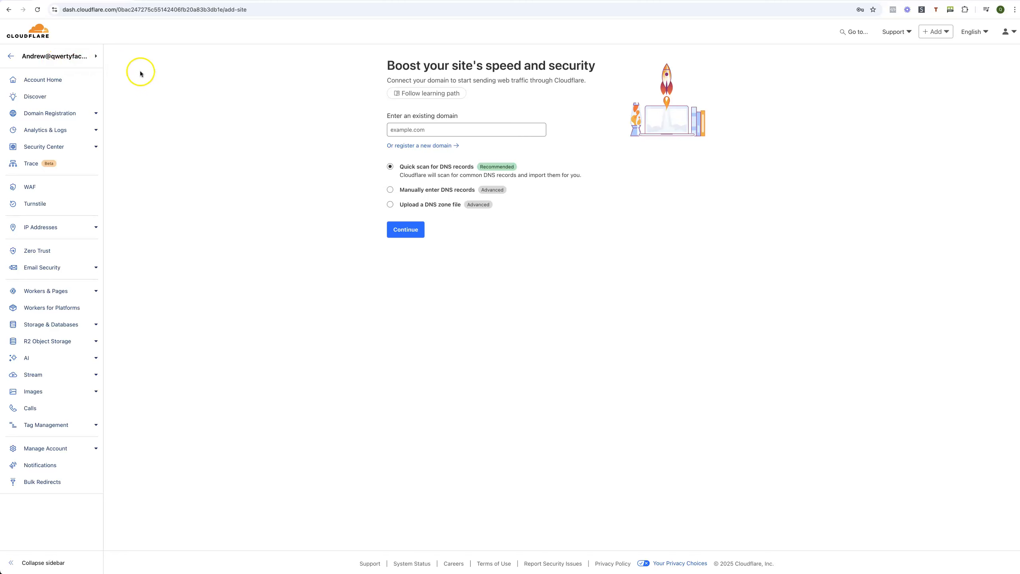
{"action": "left_click", "coordinate": [11, 56]}
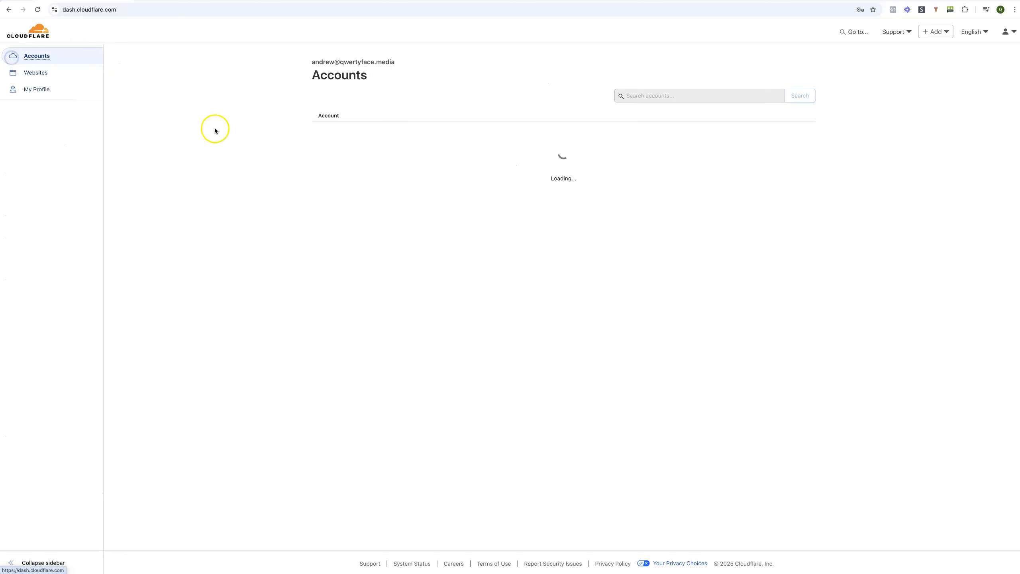
{"action": "left_click", "coordinate": [361, 128]}
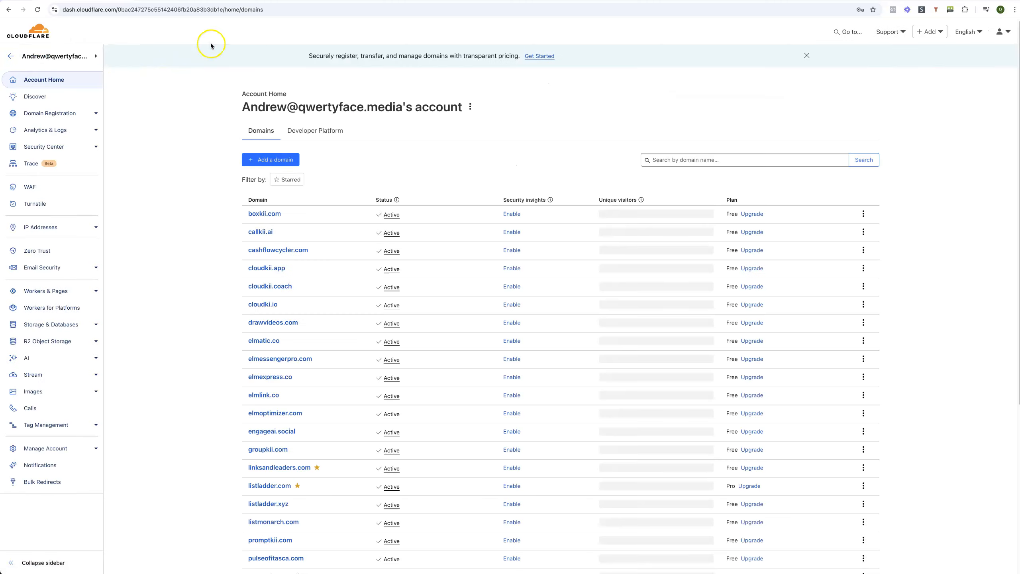
{"action": "scroll", "coordinate": [329, 255], "scroll_direction": "down", "scroll_amount": 2}
{"action": "scroll", "coordinate": [327, 254], "scroll_direction": "up", "scroll_amount": 1}
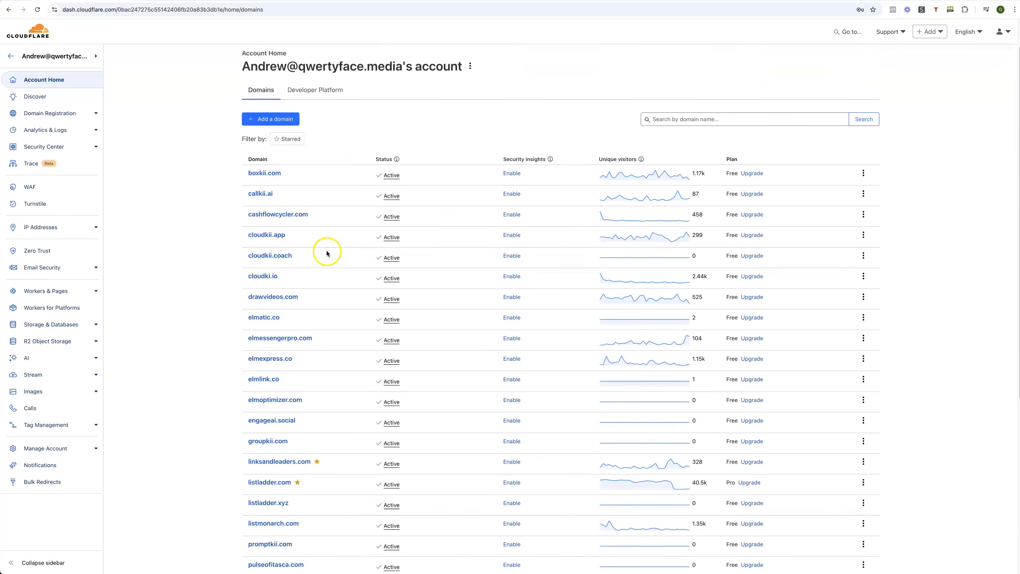
{"action": "scroll", "coordinate": [327, 253], "scroll_direction": "up", "scroll_amount": 1}
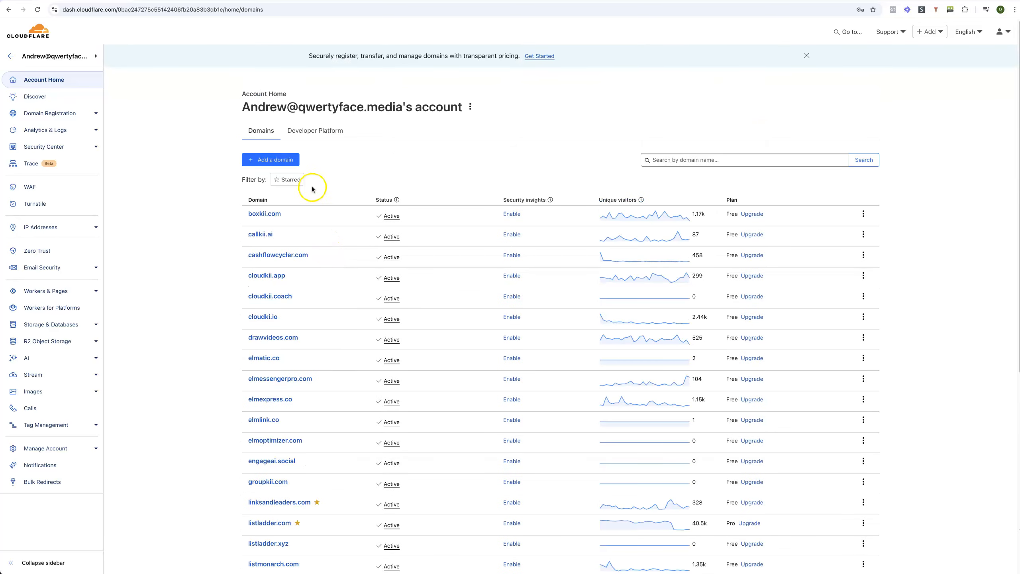
- Add the existing domain larlinneumann.com to the account using the quick scan for DNS records
{"action": "left_click", "coordinate": [270, 160]}
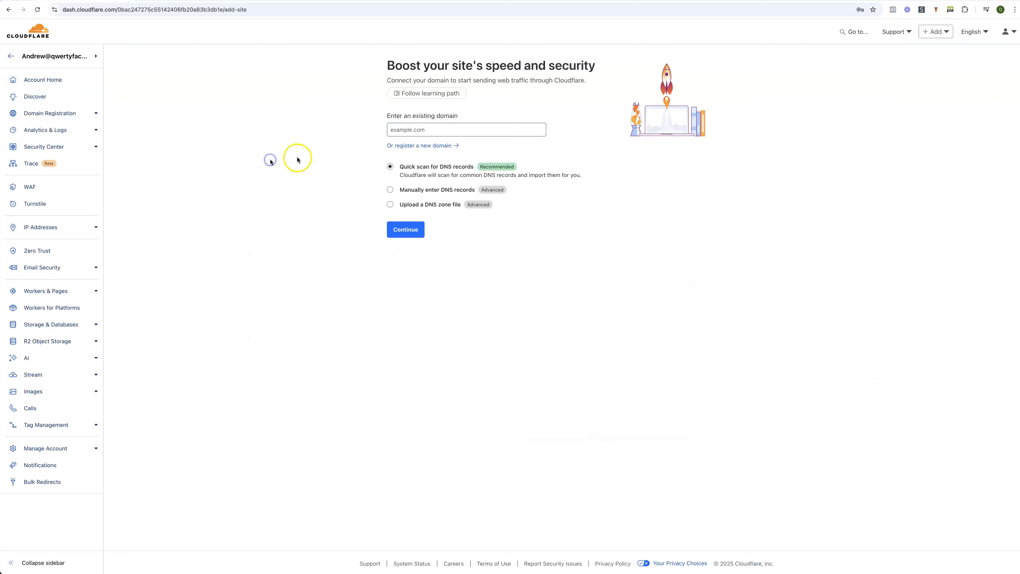
{"action": "left_click", "coordinate": [400, 130]}
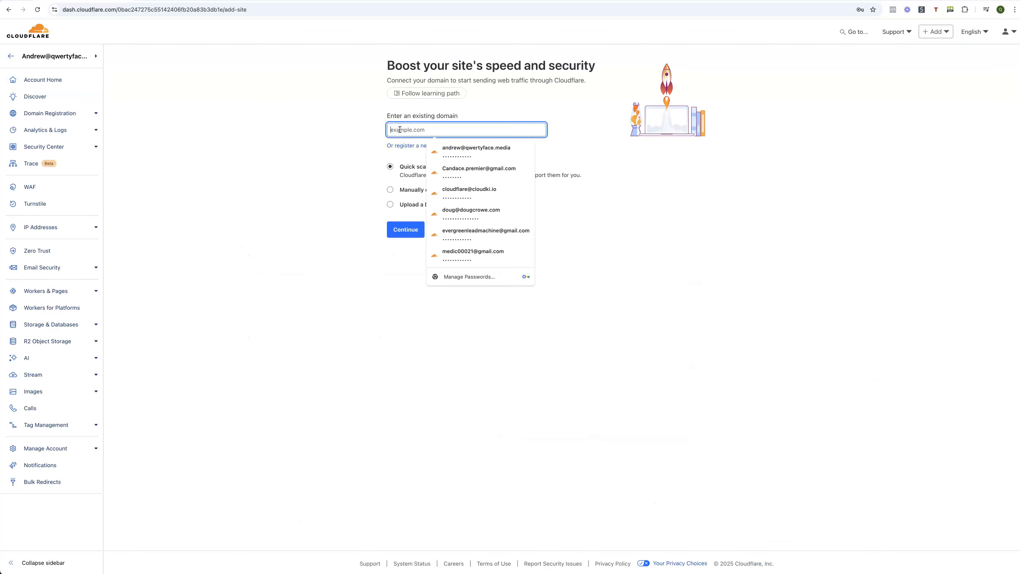
{"action": "type", "text": "larlinneumann.com"}
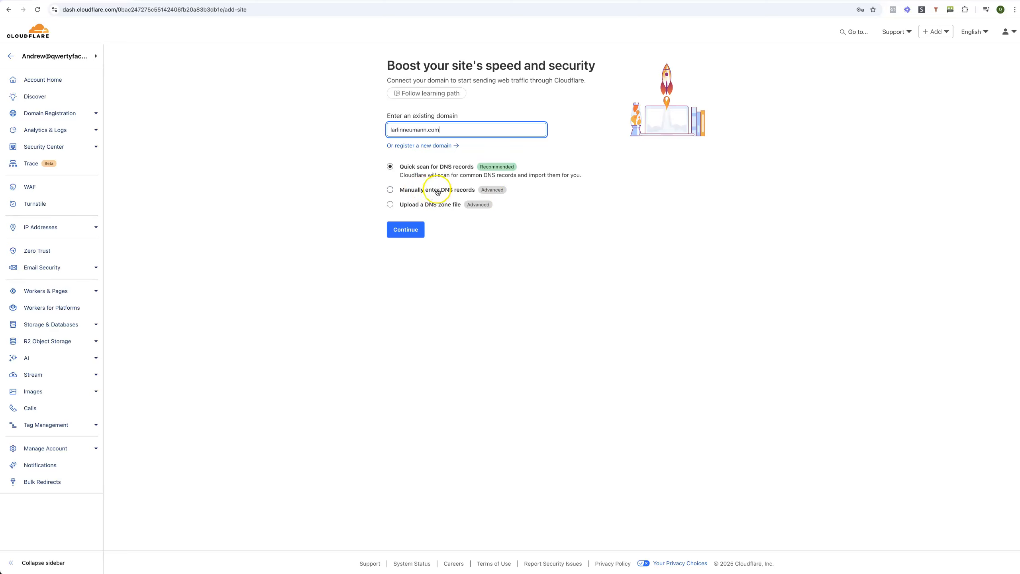
{"action": "left_click", "coordinate": [402, 230]}
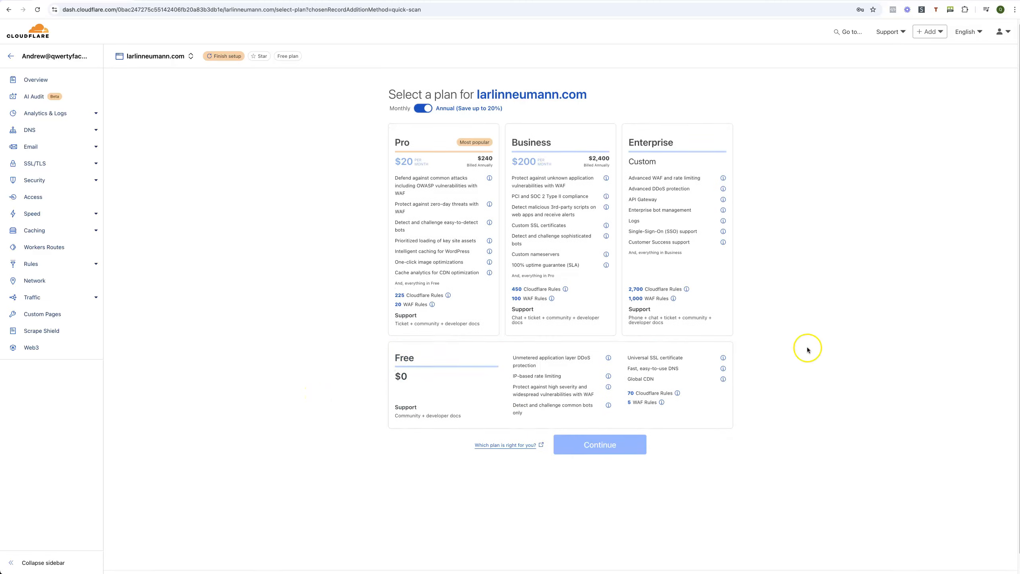
- Select the Free plan for the domain, reload the stalled page, and continue to the DNS record review
{"action": "scroll", "coordinate": [806, 346], "scroll_direction": "down", "scroll_amount": 1}
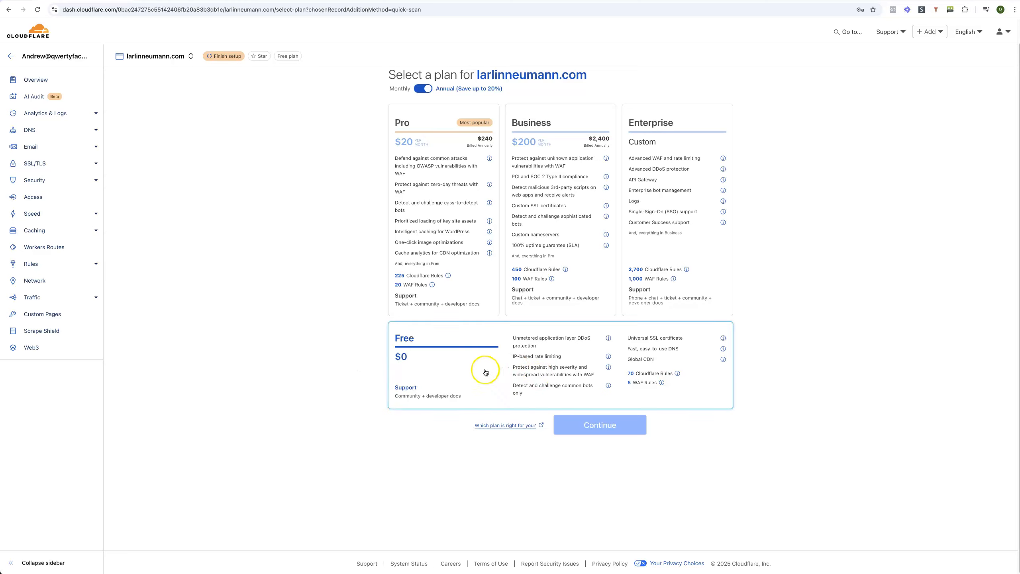
{"action": "left_click", "coordinate": [462, 369]}
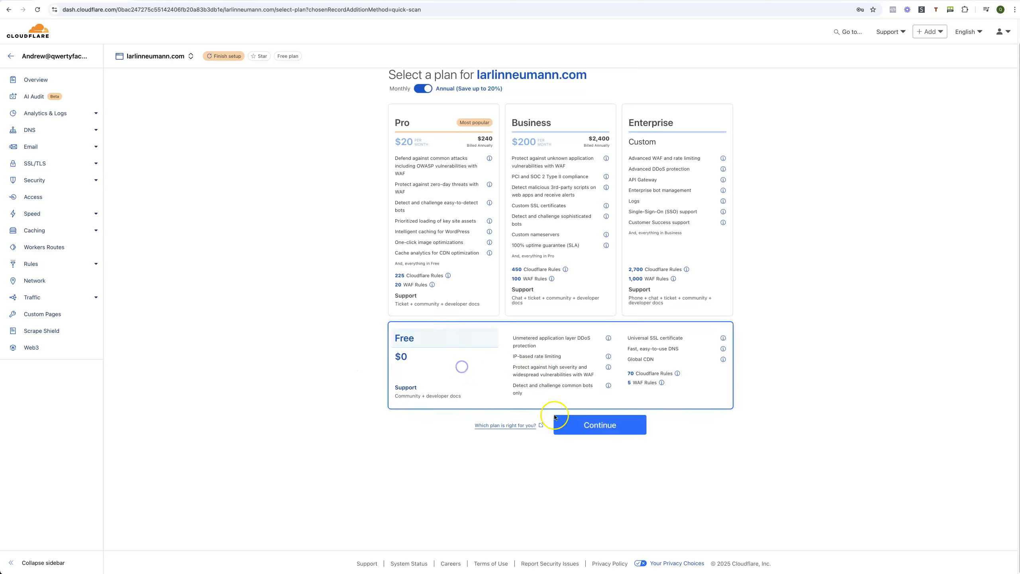
{"action": "left_click", "coordinate": [592, 424]}
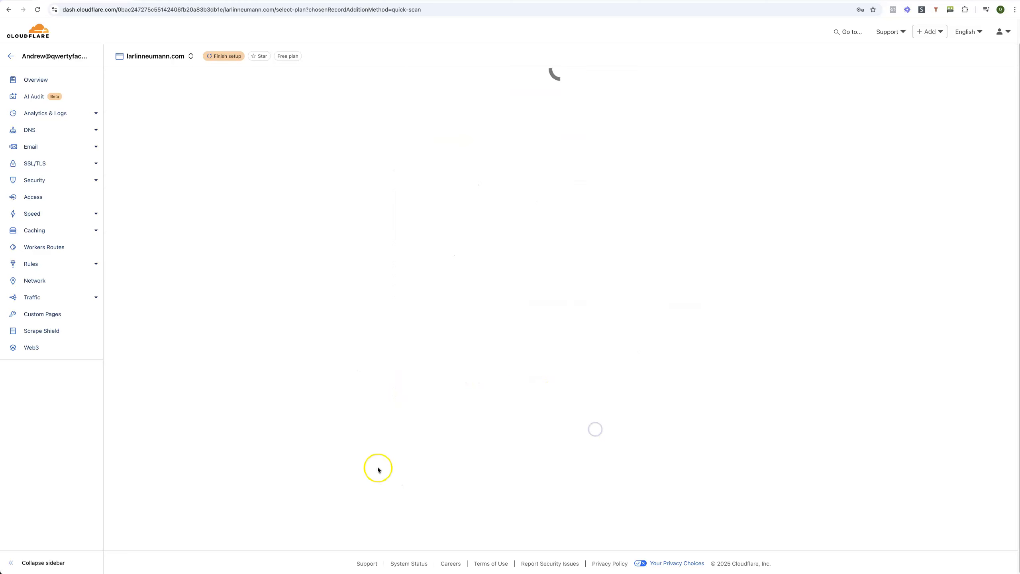
{"action": "left_click", "coordinate": [362, 446]}
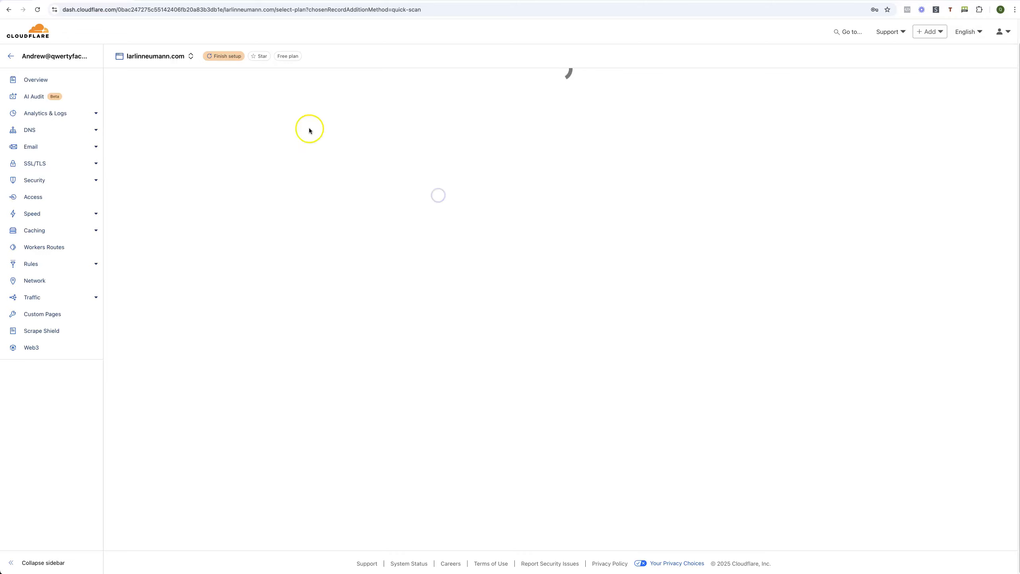
{"action": "left_click", "coordinate": [37, 10]}
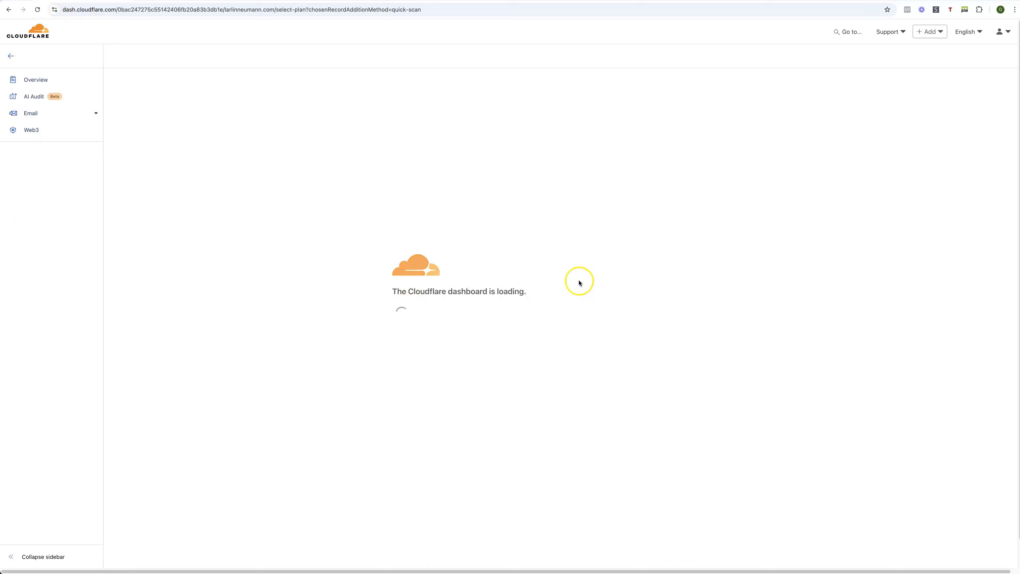
{"action": "left_click", "coordinate": [439, 360]}
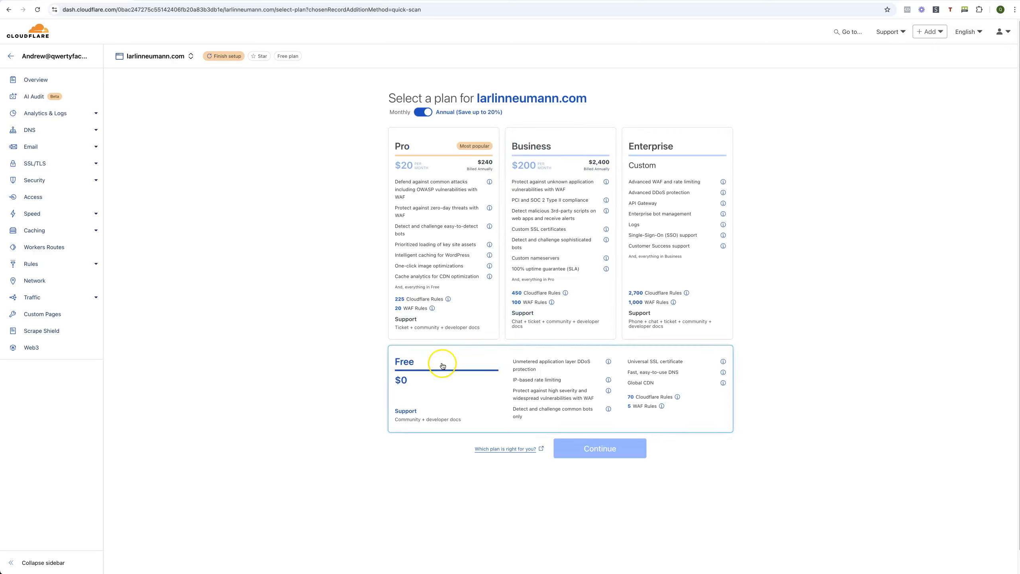
{"action": "left_click", "coordinate": [609, 448]}
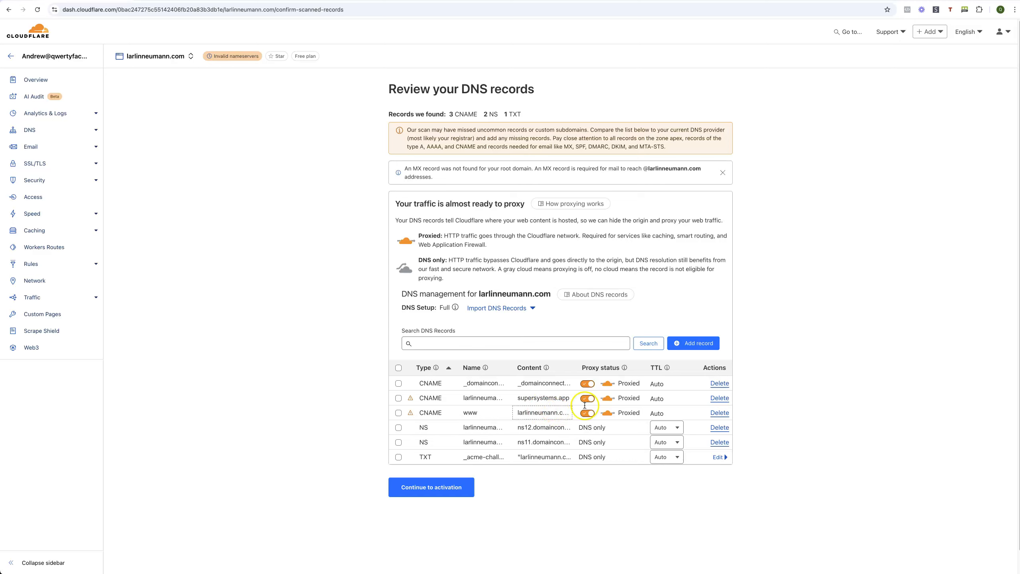
- Delete the three scanned CNAME records: www, the root domain pointing to supersystems.app, and _domainconnect
{"action": "left_click", "coordinate": [719, 413]}
{"action": "left_click", "coordinate": [649, 333]}
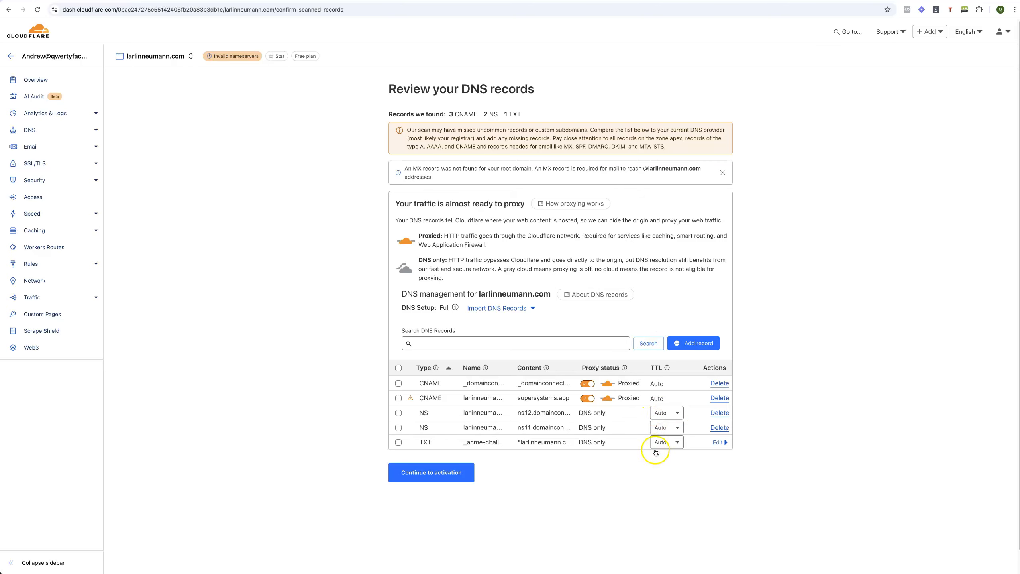
{"action": "left_click", "coordinate": [719, 397]}
{"action": "left_click", "coordinate": [652, 336]}
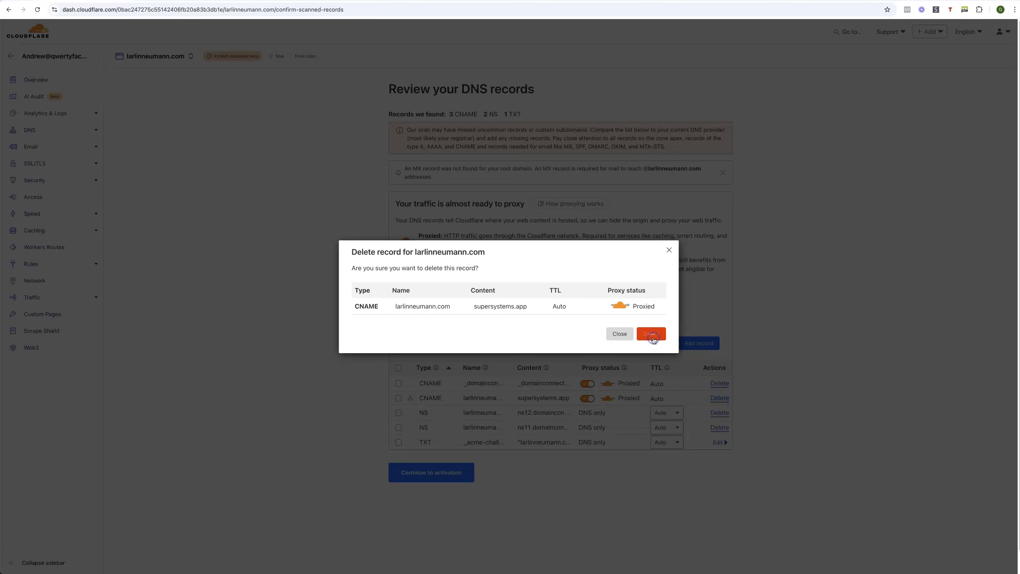
{"action": "left_click", "coordinate": [720, 383]}
{"action": "left_click", "coordinate": [651, 335]}
{"action": "left_click", "coordinate": [651, 333]}
{"action": "left_click", "coordinate": [526, 448]}
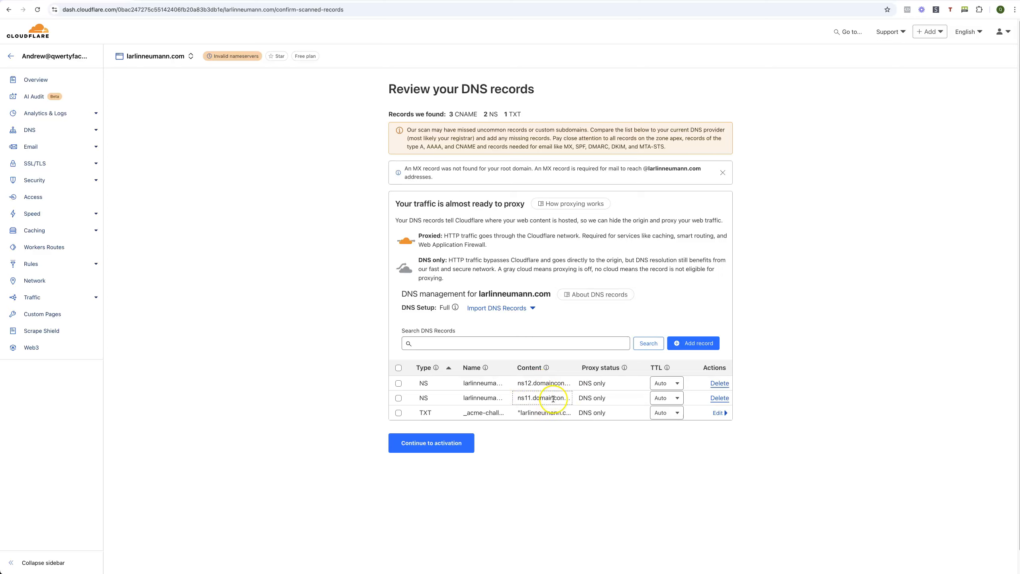
- Open the domain's DNS records page and copy the first assigned Cloudflare nameserver, jack.ns.cloudflare.com
{"action": "left_click", "coordinate": [27, 133]}
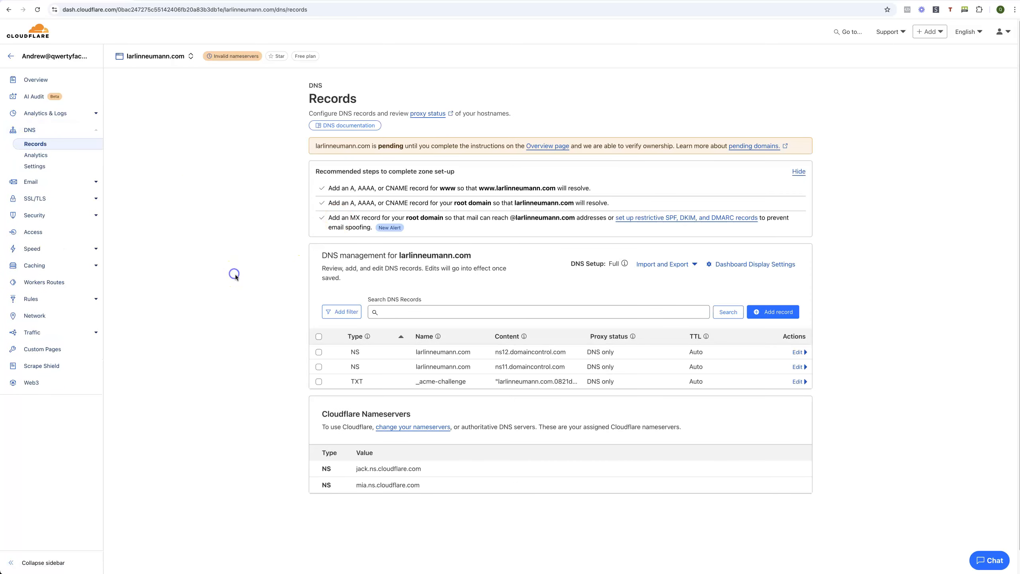
{"action": "left_click_drag", "start_coordinate": [356, 468], "coordinate": [419, 485]}
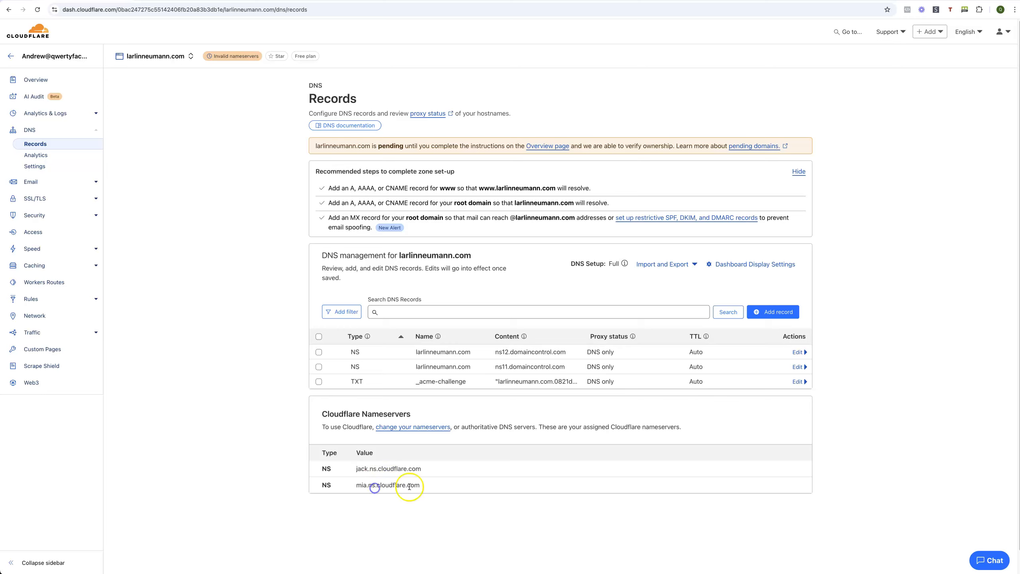
{"action": "double_click", "coordinate": [354, 469]}
{"action": "right_click", "coordinate": [361, 469]}
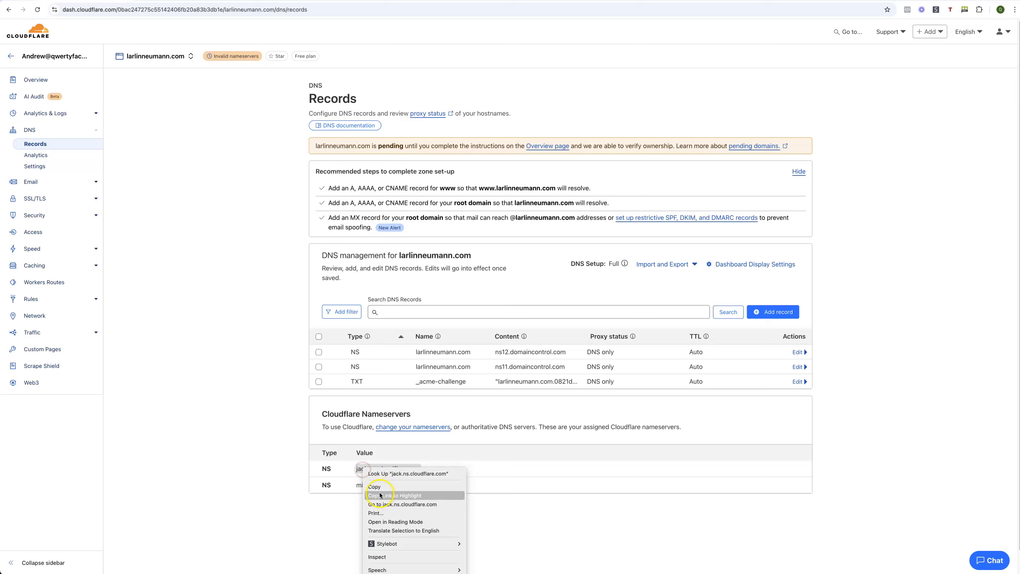
{"action": "left_click", "coordinate": [381, 489]}
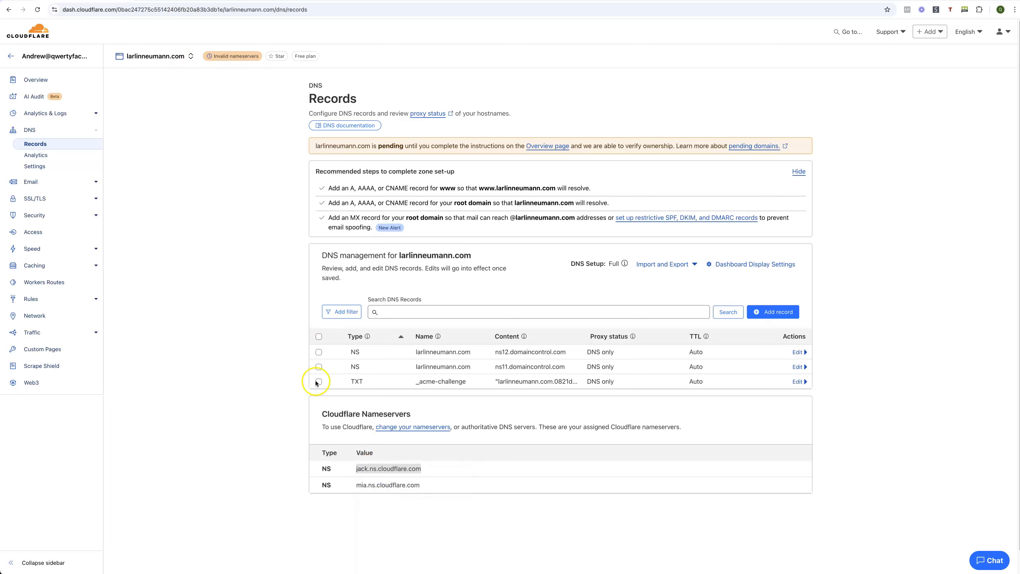
- Switch to GoDaddy, choose custom nameservers for the domain, and set Nameserver 1 to jack.ns.cloudflare.com
{"action": "left_click", "coordinate": [257, 1]}
{"action": "left_click", "coordinate": [268, 386]}
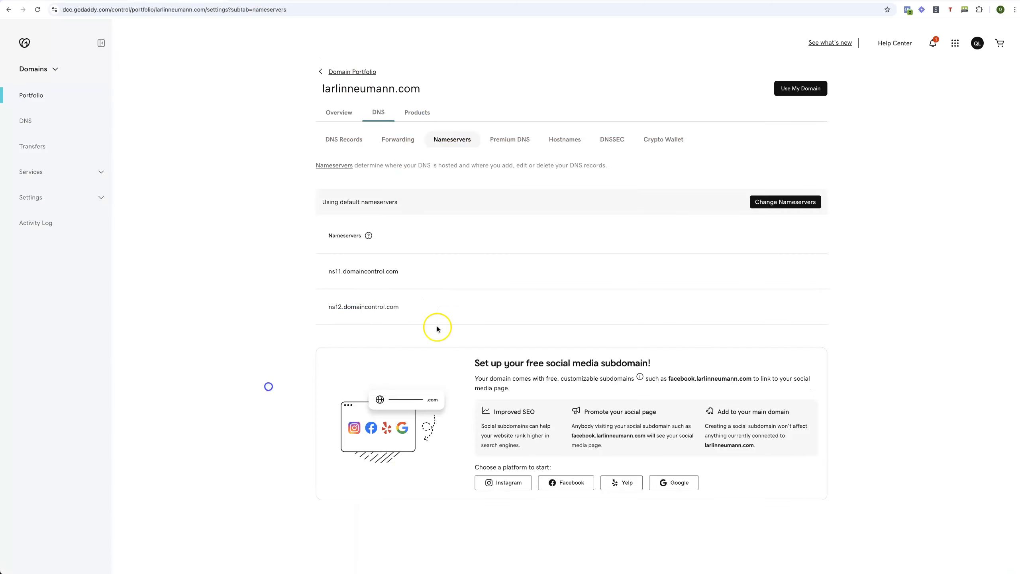
{"action": "left_click", "coordinate": [784, 204]}
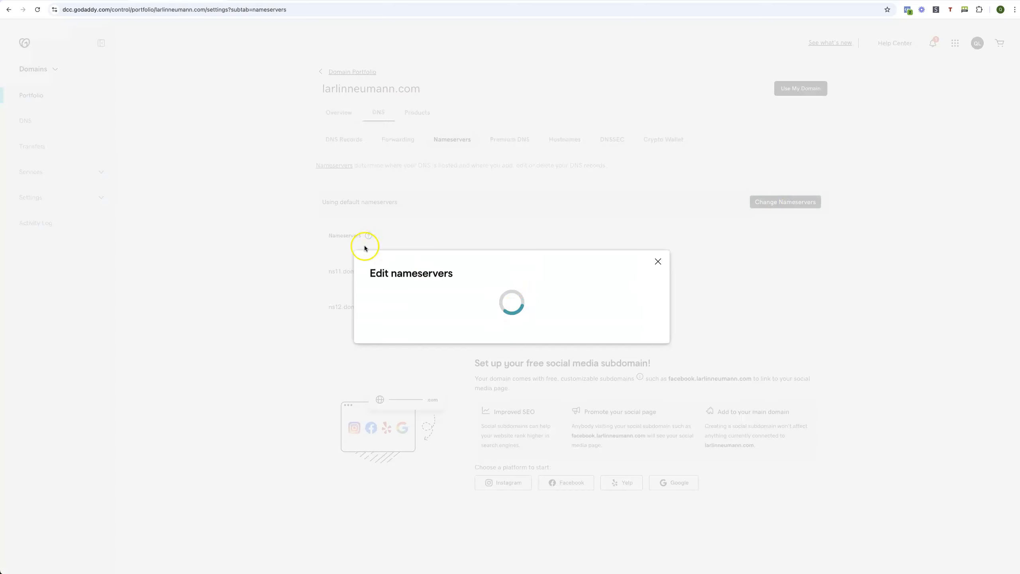
{"action": "left_click", "coordinate": [374, 332]}
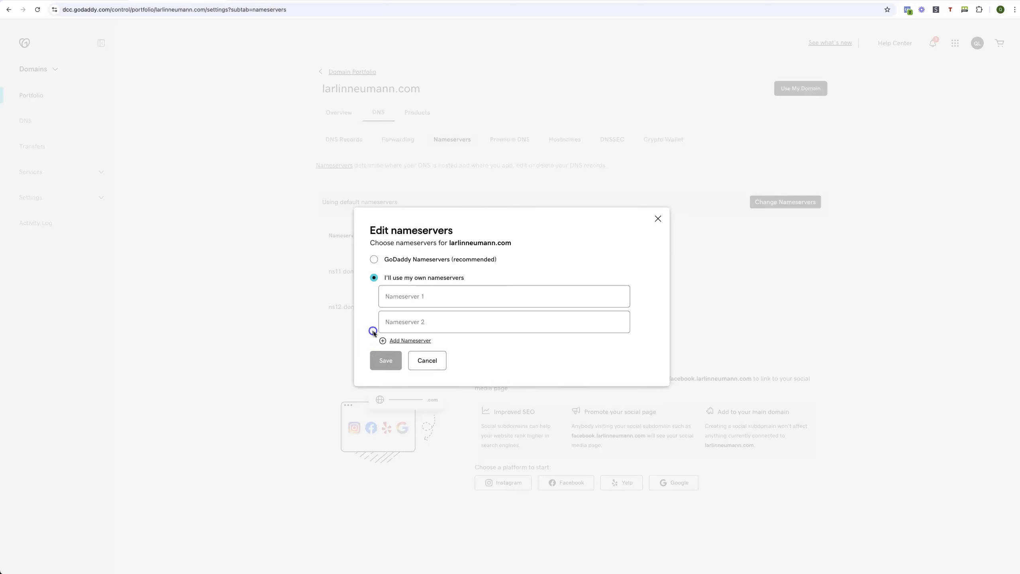
{"action": "left_click", "coordinate": [391, 297]}
{"action": "left_click", "coordinate": [435, 320]}
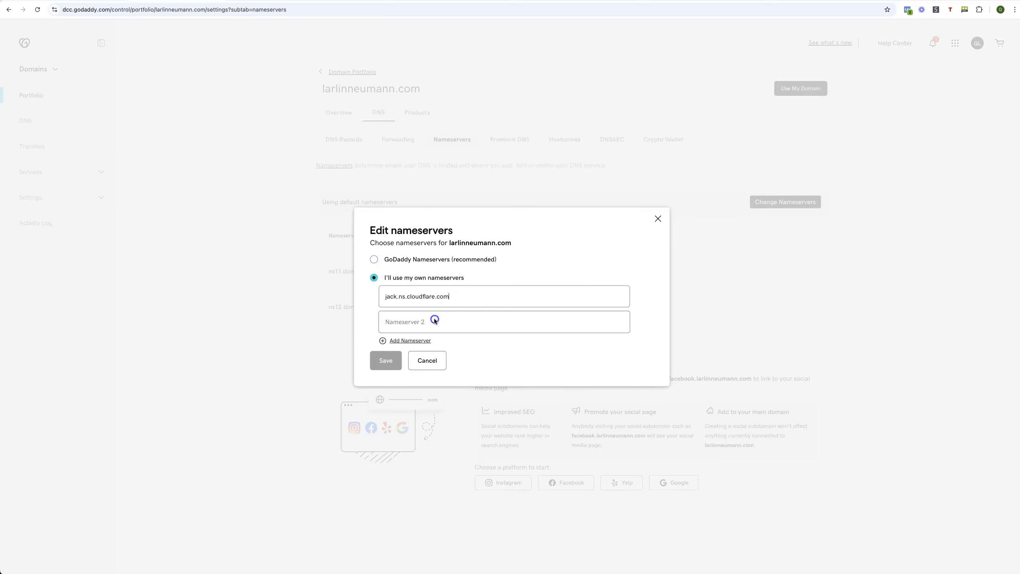
- Switch back to Cloudflare and copy the second assigned nameserver, mia.ns.cloudflare.com
{"action": "left_click", "coordinate": [193, 1]}
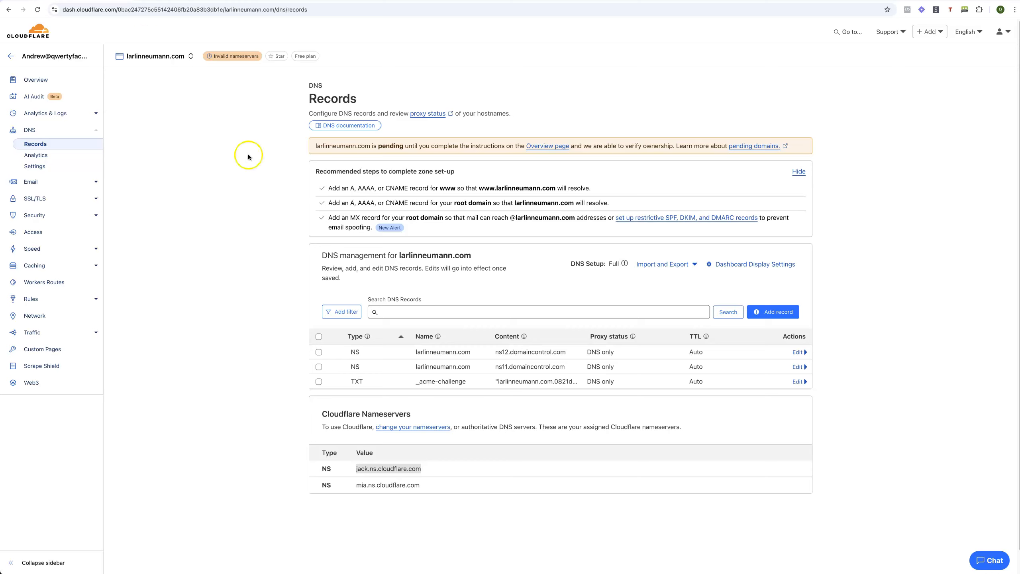
{"action": "double_click", "coordinate": [379, 484]}
{"action": "right_click", "coordinate": [381, 482]}
{"action": "left_click", "coordinate": [393, 503]}
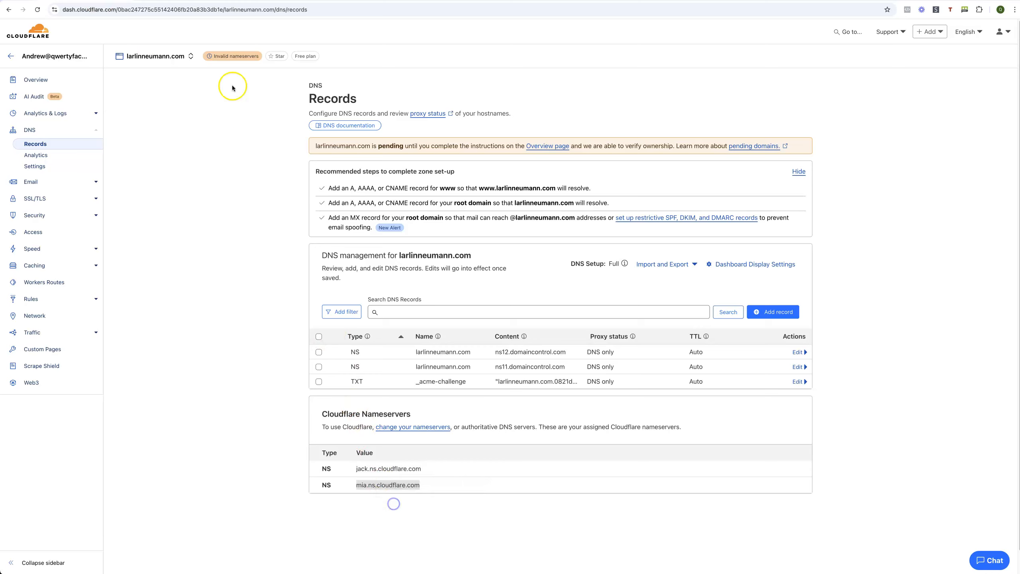
- Return to GoDaddy, set Nameserver 2 to mia.ns.cloudflare.com, and save the nameserver change with consent to the update
{"action": "left_click", "coordinate": [192, 1]}
{"action": "left_click", "coordinate": [407, 317]}
{"action": "right_click", "coordinate": [408, 318]}
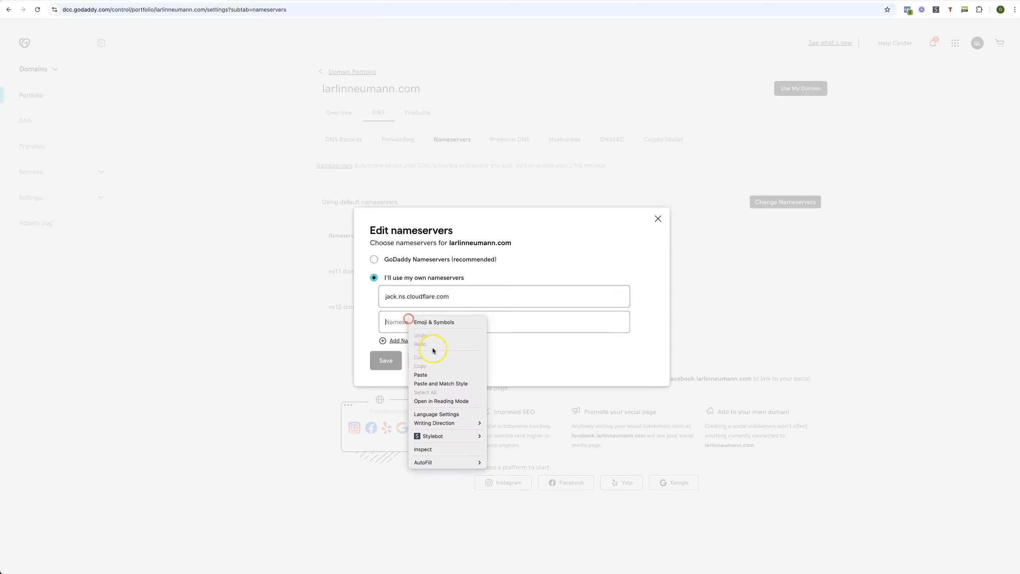
{"action": "left_click", "coordinate": [420, 374]}
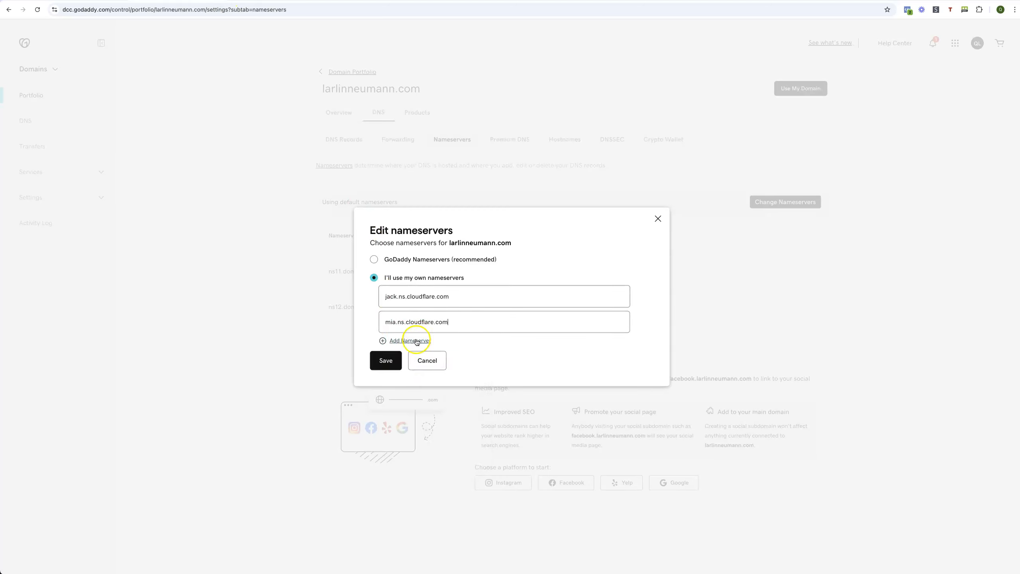
{"action": "left_click", "coordinate": [384, 361]}
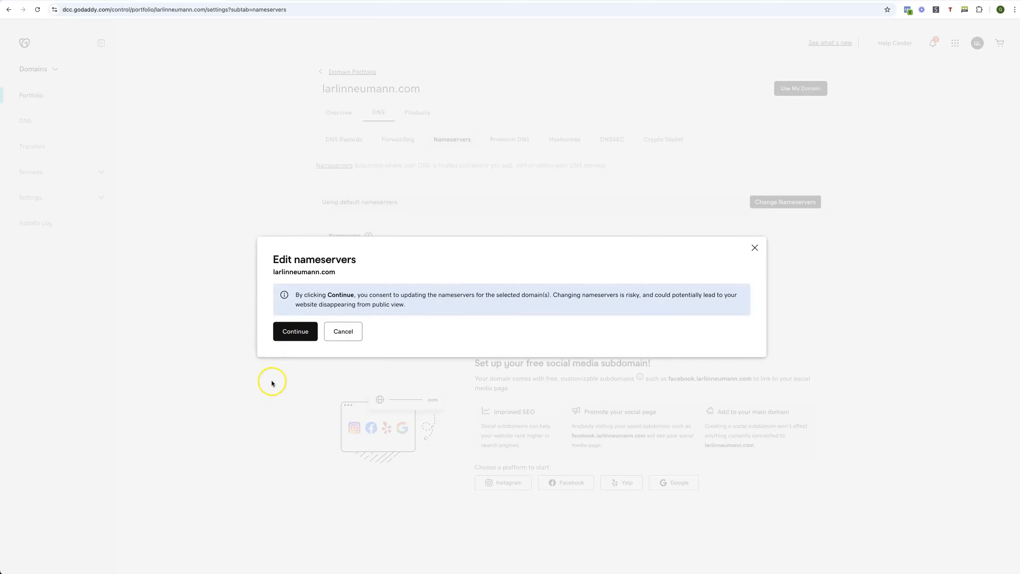
{"action": "left_click", "coordinate": [298, 331]}
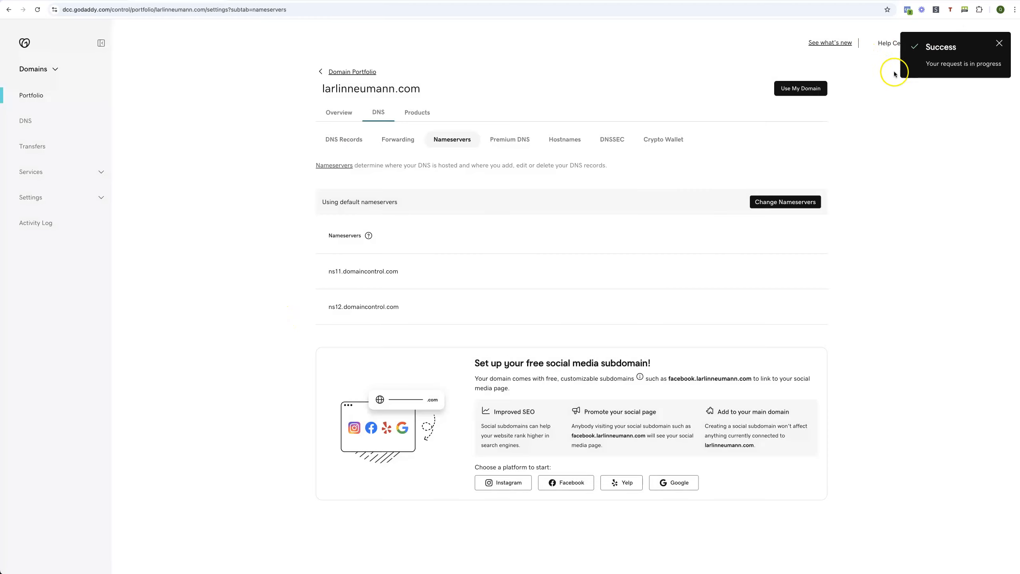
- Switch to Cloudflare, reload the domain's DNS records page, and open the domain's Overview page to review the nameserver activation instructions
{"action": "left_click", "coordinate": [129, 1]}
{"action": "left_click", "coordinate": [209, 228]}
{"action": "left_click", "coordinate": [38, 10]}
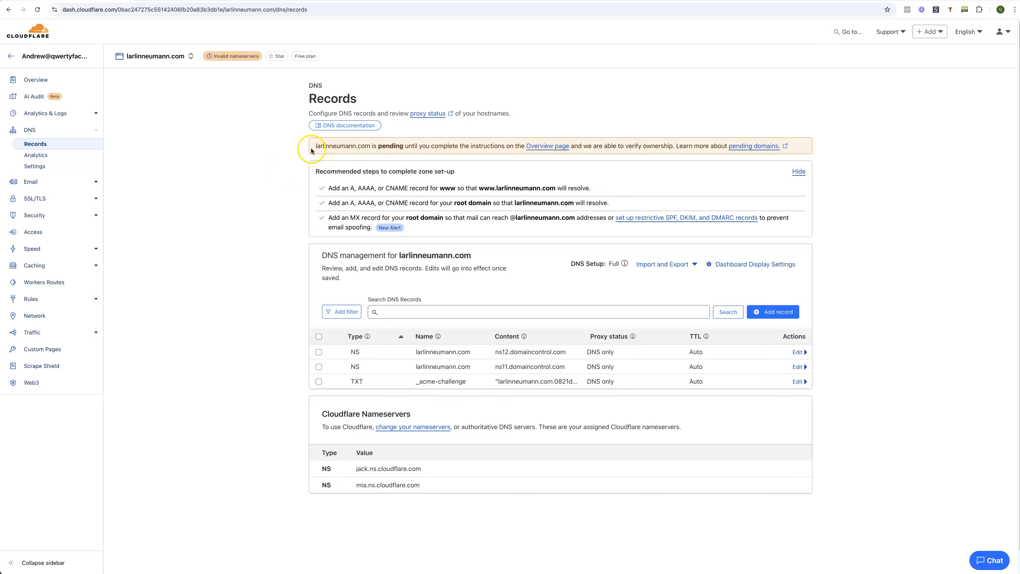
{"action": "left_click", "coordinate": [553, 146]}
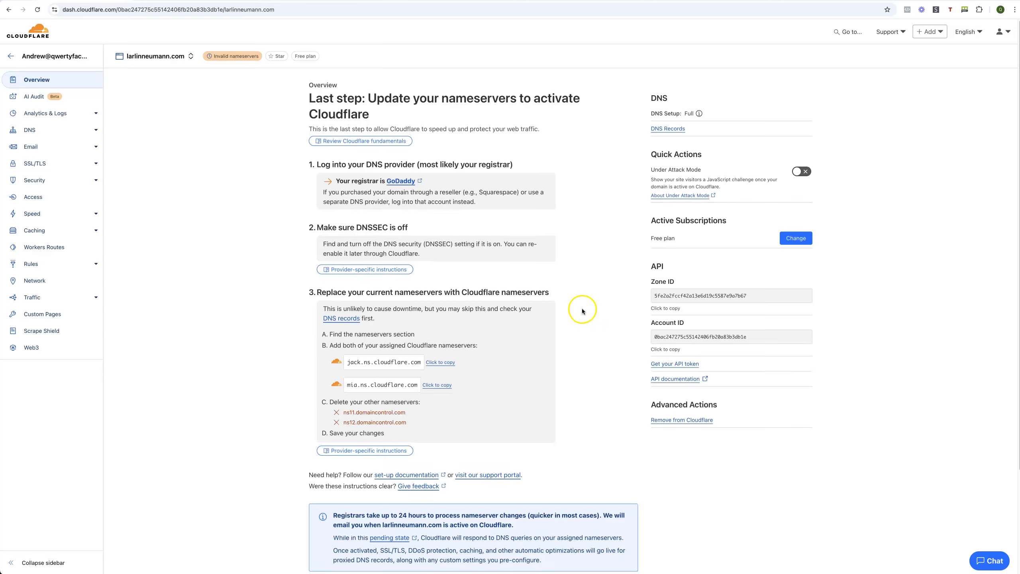
{"action": "scroll", "coordinate": [580, 310], "scroll_direction": "down", "scroll_amount": 2}
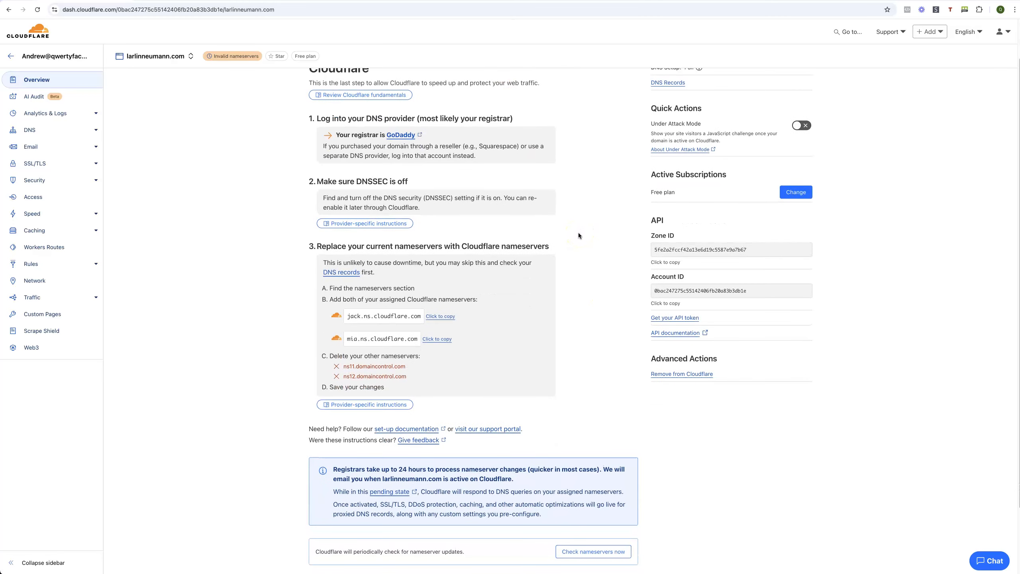
{"action": "scroll", "coordinate": [578, 219], "scroll_direction": "up", "scroll_amount": 2}
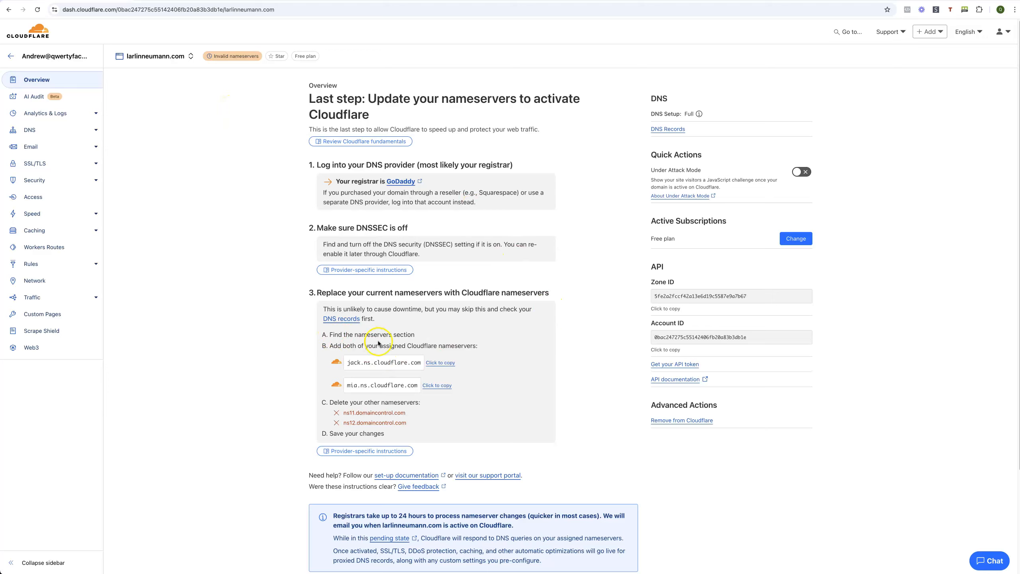
- Check the assigned Cloudflare nameservers against GoDaddy's reloaded nameserver page, then return to the domain's Cloudflare Overview page
{"action": "left_click_drag", "start_coordinate": [348, 362], "coordinate": [420, 362]}
{"action": "left_click", "coordinate": [348, 357]}
{"action": "left_click", "coordinate": [176, 0]}
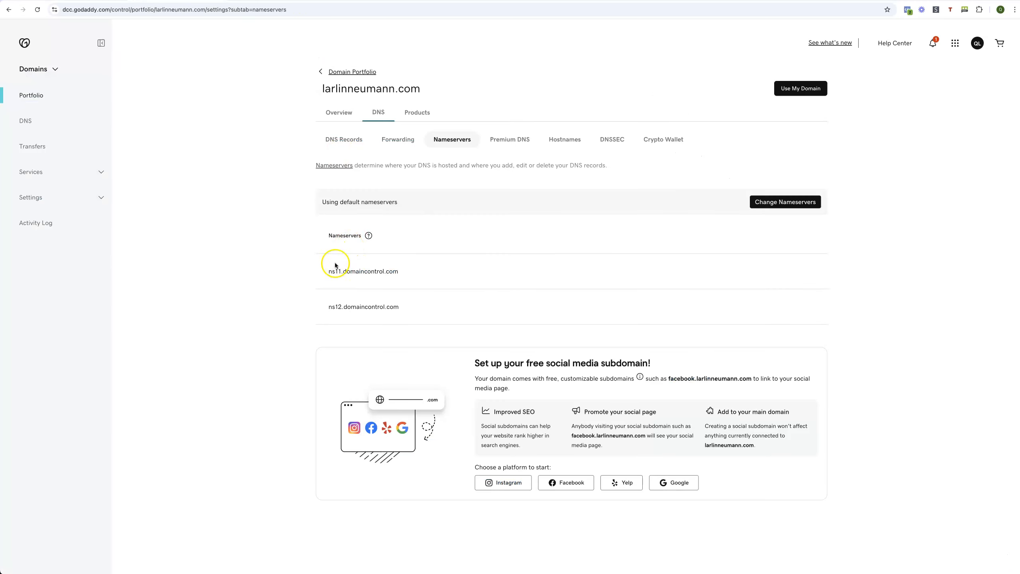
{"action": "left_click", "coordinate": [38, 10]}
{"action": "left_click", "coordinate": [336, 1]}
{"action": "left_click", "coordinate": [597, 357]}
{"action": "scroll", "coordinate": [604, 394], "scroll_direction": "down", "scroll_amount": 3}
{"action": "scroll", "coordinate": [595, 326], "scroll_direction": "up", "scroll_amount": 3}
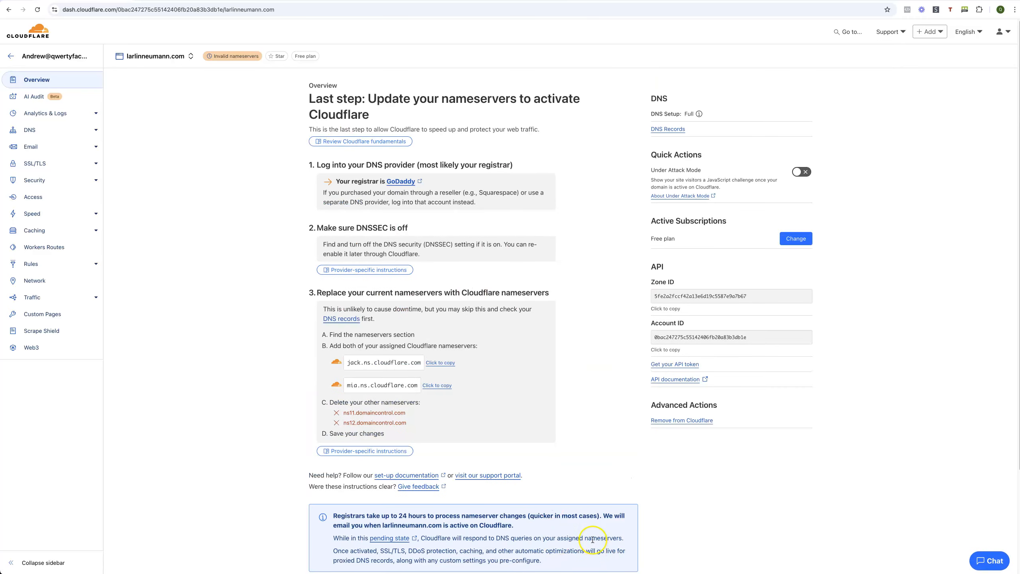
- Read the Cloudflare documentation on the pending state, visit the Cloudflare Docs home page, and return to the domain's Overview page
{"action": "left_click", "coordinate": [570, 480]}
{"action": "left_click_drag", "start_coordinate": [364, 518], "coordinate": [396, 519]}
{"action": "left_click", "coordinate": [395, 519]}
{"action": "left_click", "coordinate": [391, 538]}
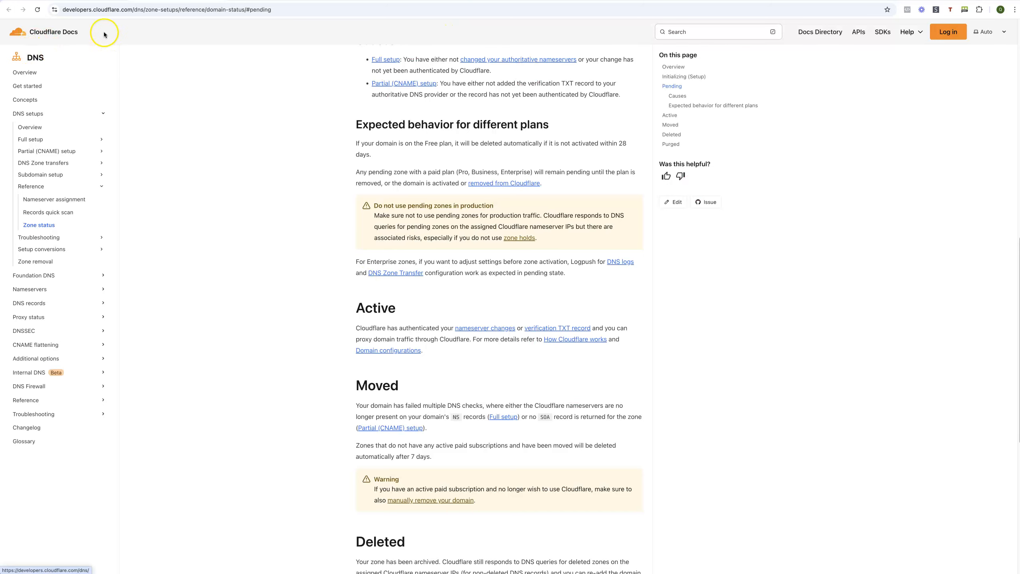
{"action": "left_click", "coordinate": [52, 32]}
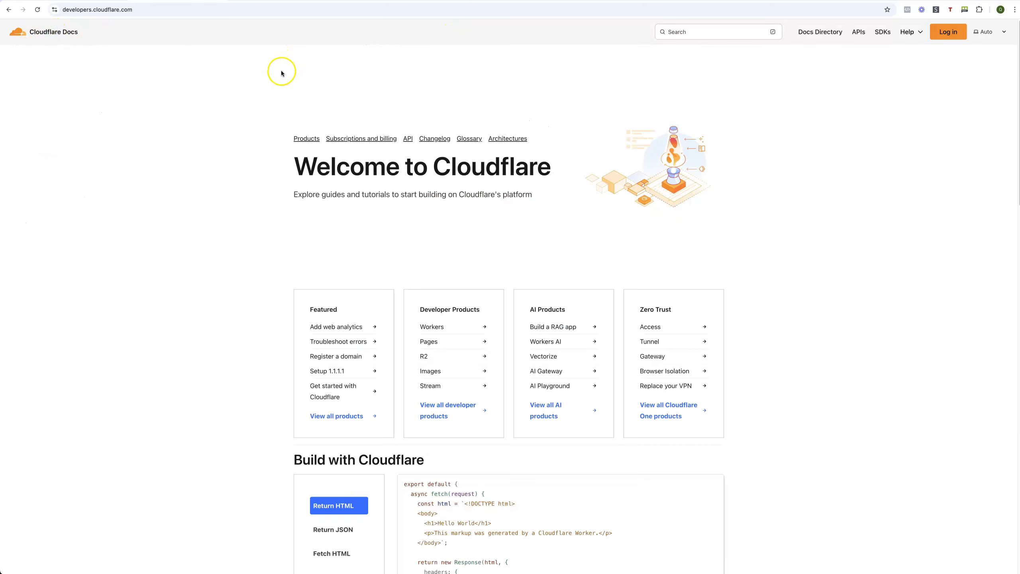
{"action": "left_click", "coordinate": [164, 1]}
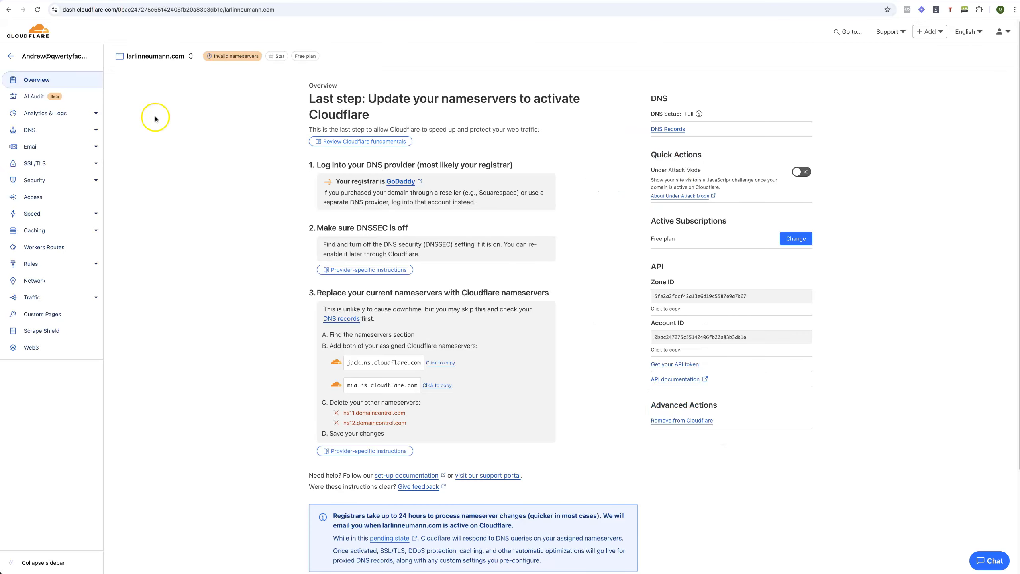